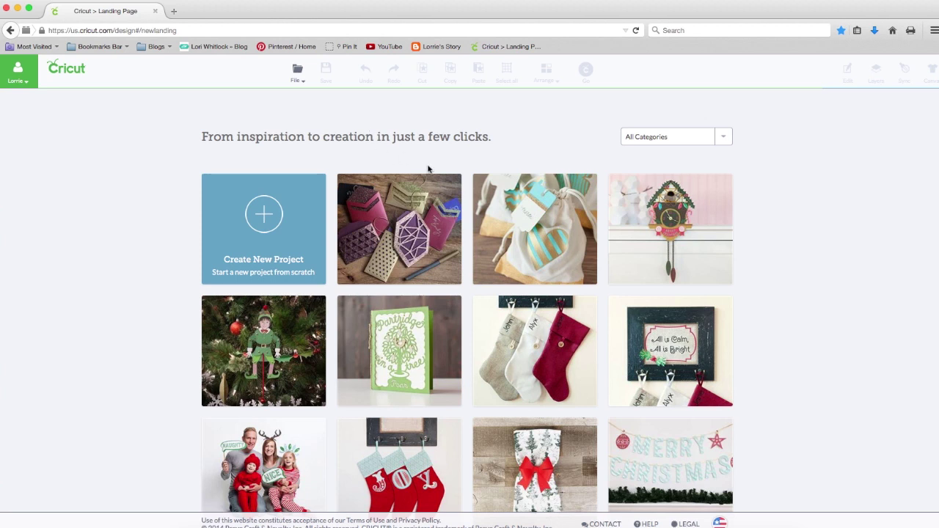
# - Start a new project and search My Image Sets for 'cricut'
pyautogui.click(268, 228)
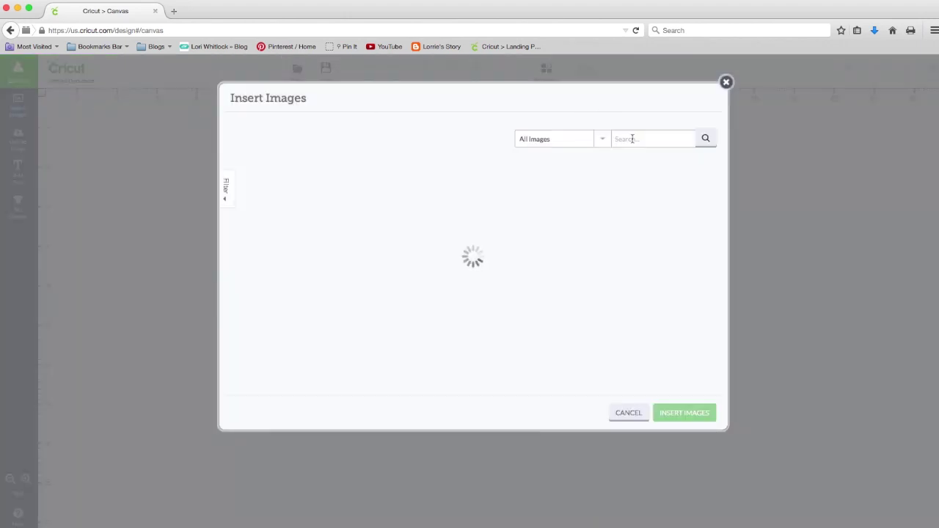
pyautogui.click(601, 141)
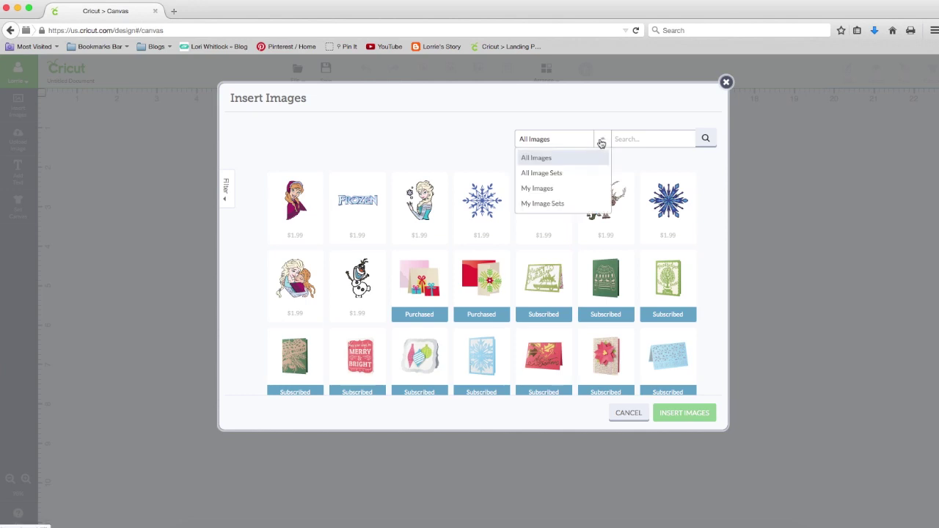
pyautogui.click(576, 204)
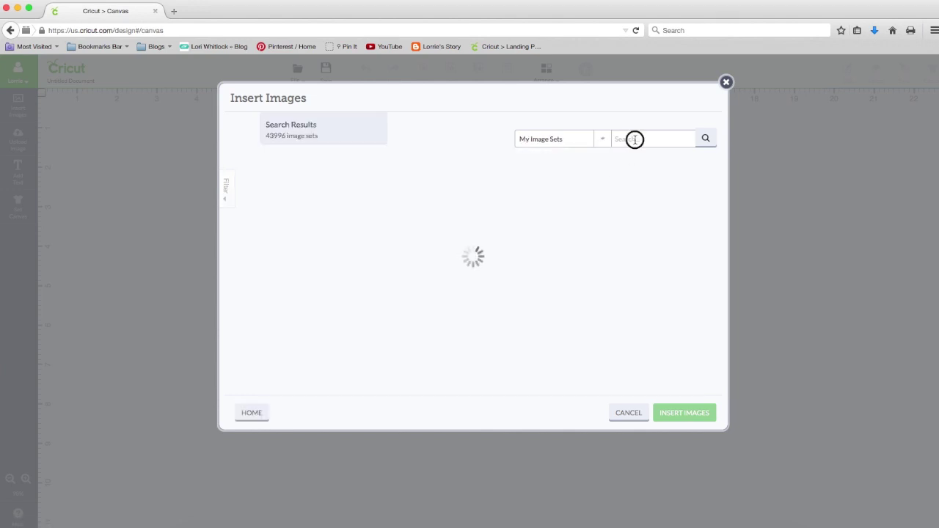
pyautogui.click(634, 139)
pyautogui.write('cri')
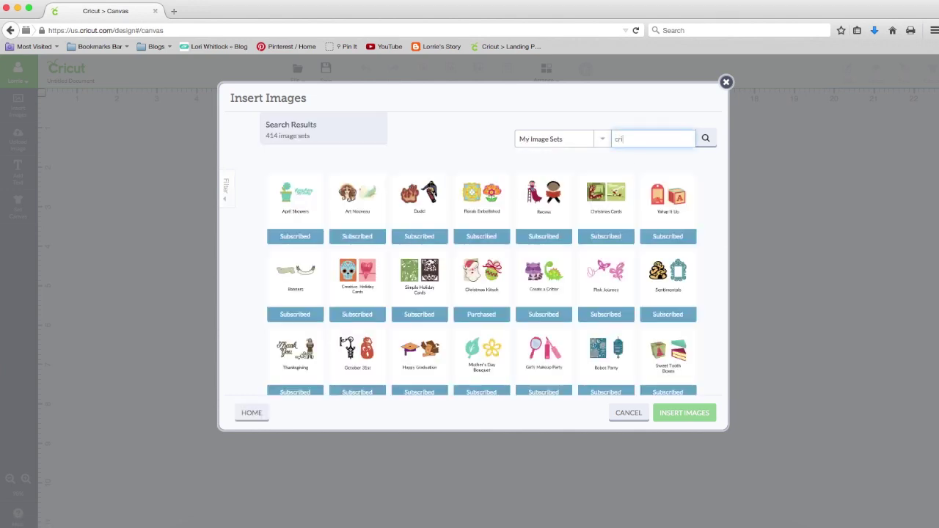
pyautogui.write('cut')
pyautogui.press('Return')
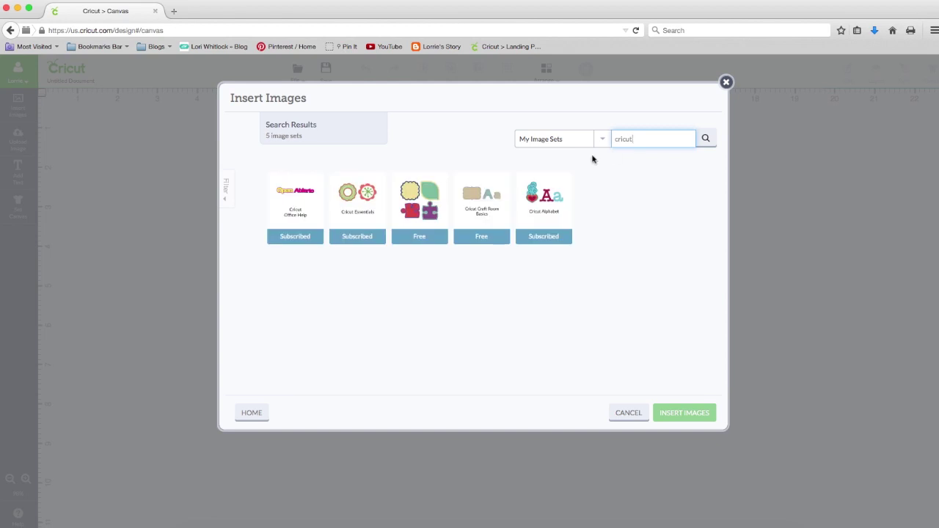
# - Insert the tan rectangle from the Cricut Craft Room Basics image set
pyautogui.click(483, 199)
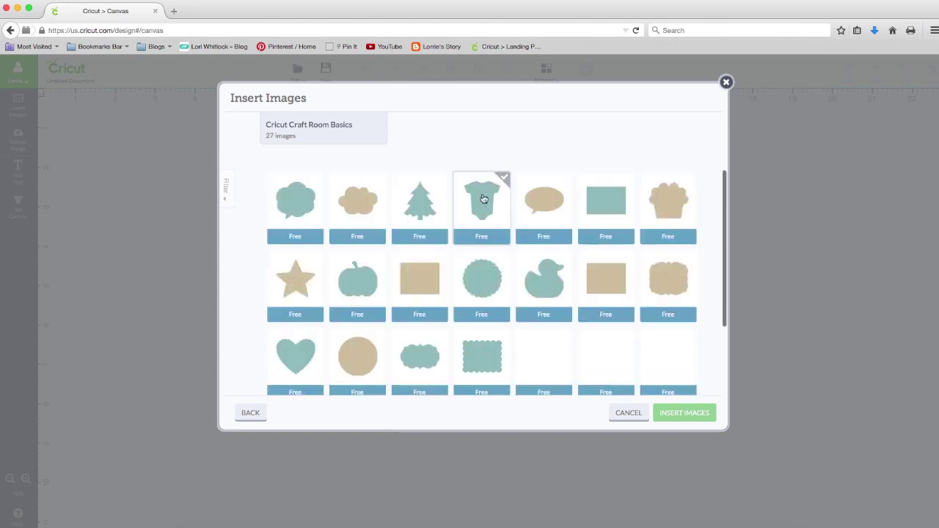
pyautogui.click(432, 278)
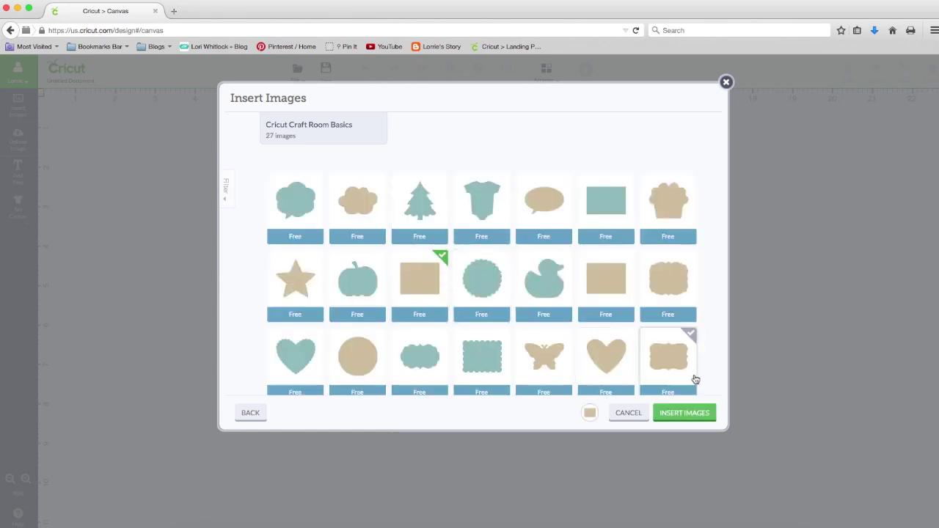
pyautogui.click(676, 413)
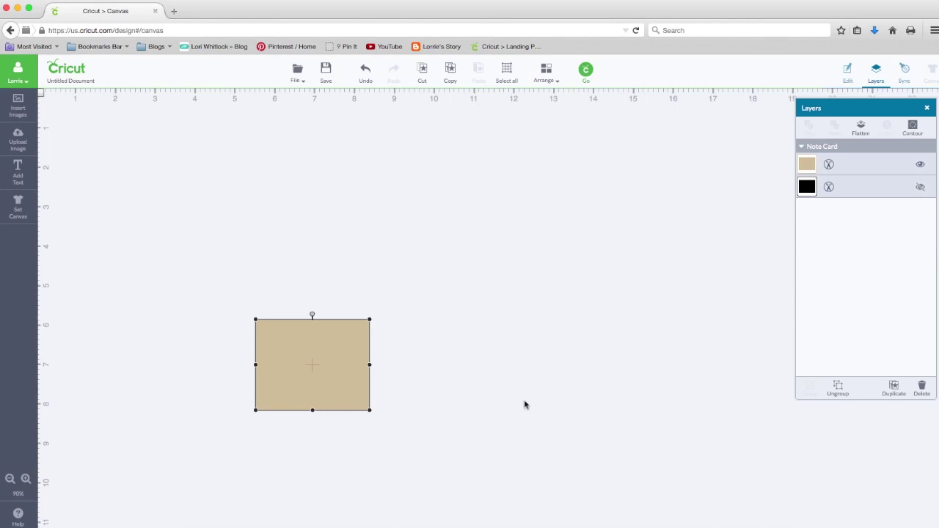
# - Unlock proportions and resize the tan card to 5.5 by 4.25 inches
pyautogui.moveTo(336, 390); pyautogui.dragTo(352, 247)
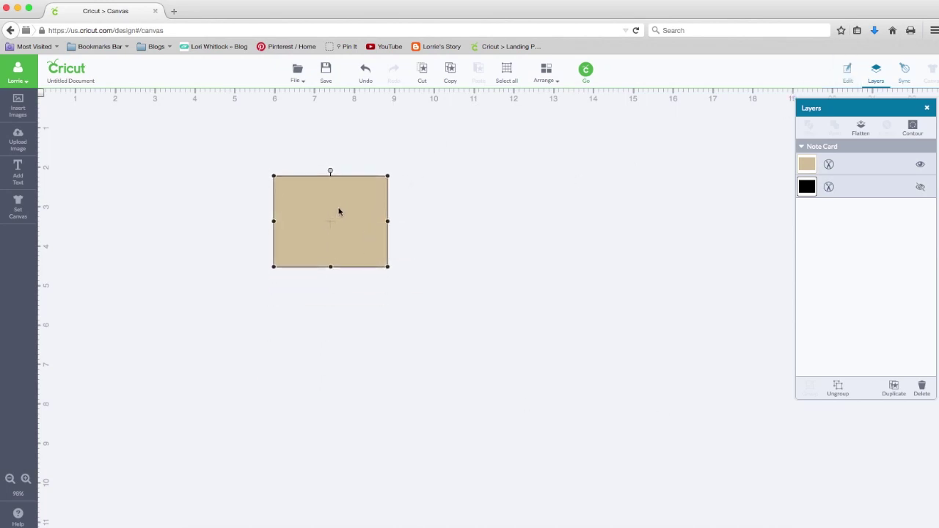
pyautogui.click(848, 72)
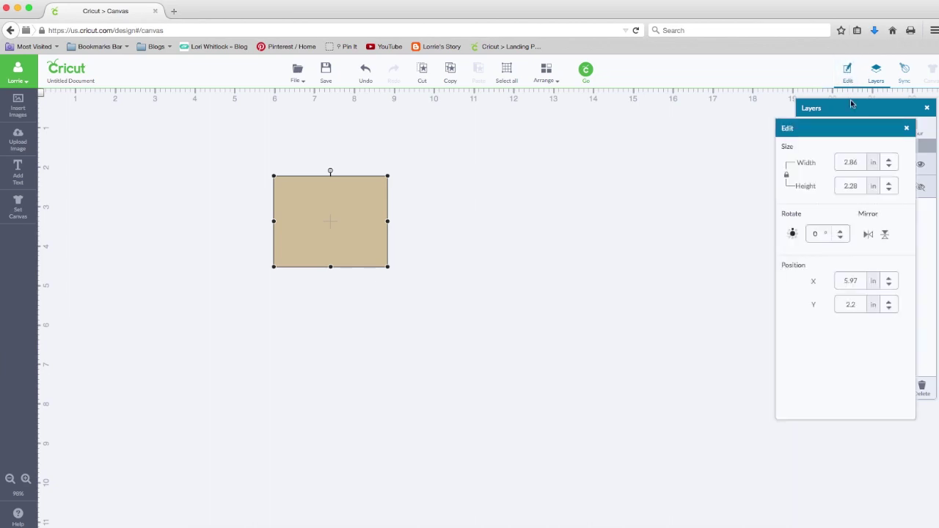
pyautogui.moveTo(839, 130); pyautogui.dragTo(512, 159)
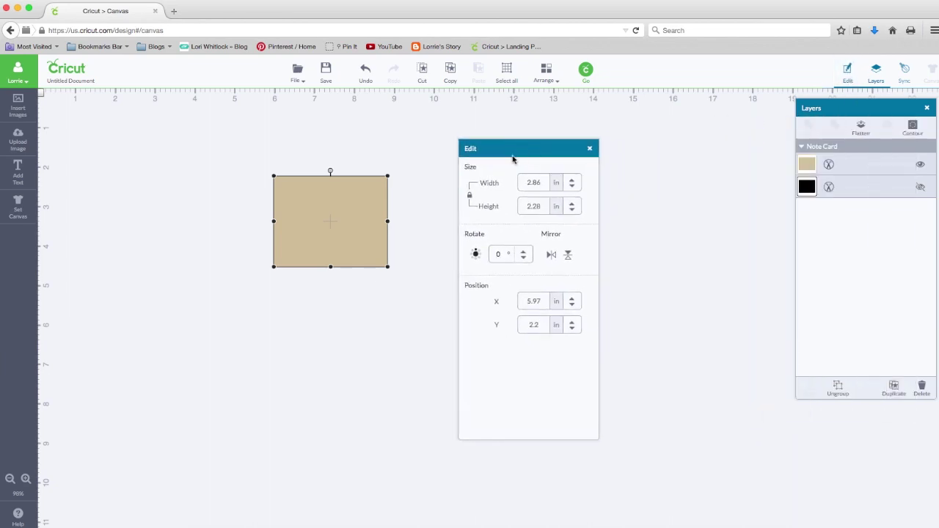
pyautogui.click(471, 198)
pyautogui.click(518, 182)
pyautogui.write('5.5')
pyautogui.press('Return')
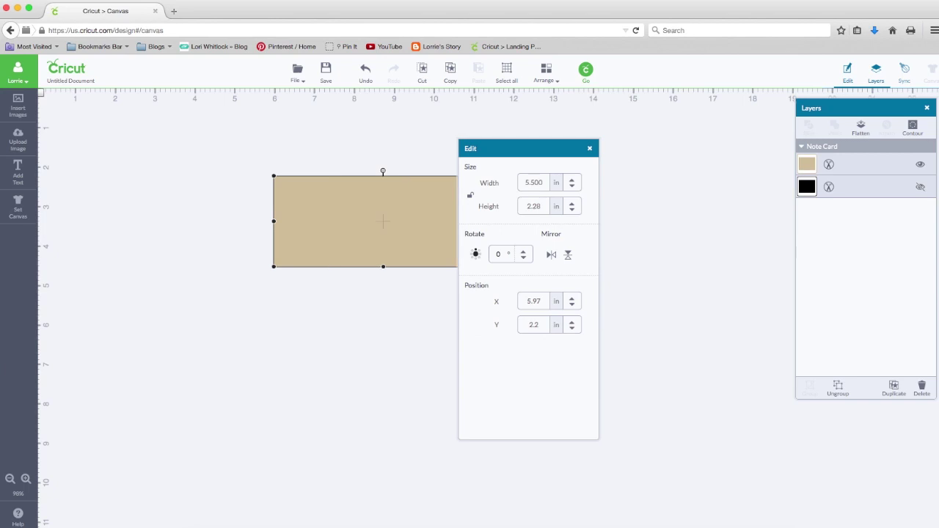
pyautogui.click(521, 207)
pyautogui.write('4')
pyautogui.press('Return')
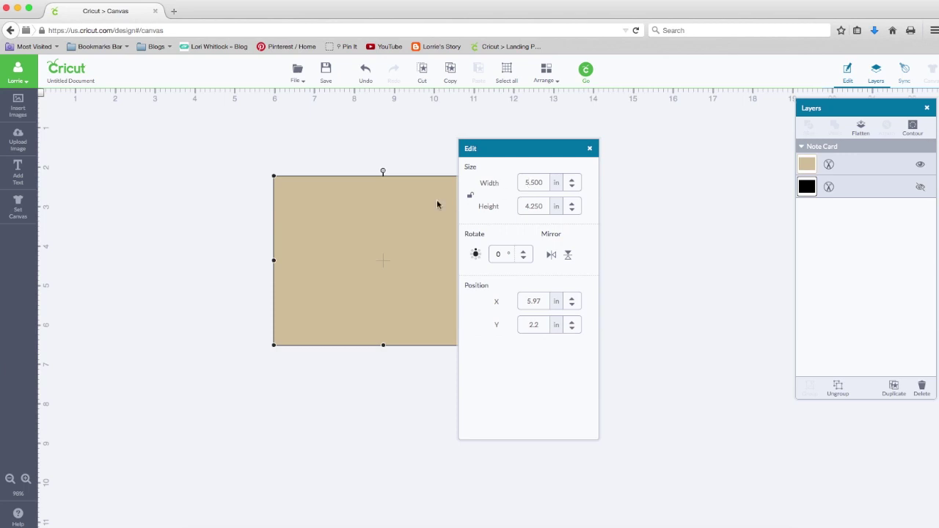
# - Move the card up and to the left and add a new text object
pyautogui.moveTo(430, 203); pyautogui.dragTo(336, 190)
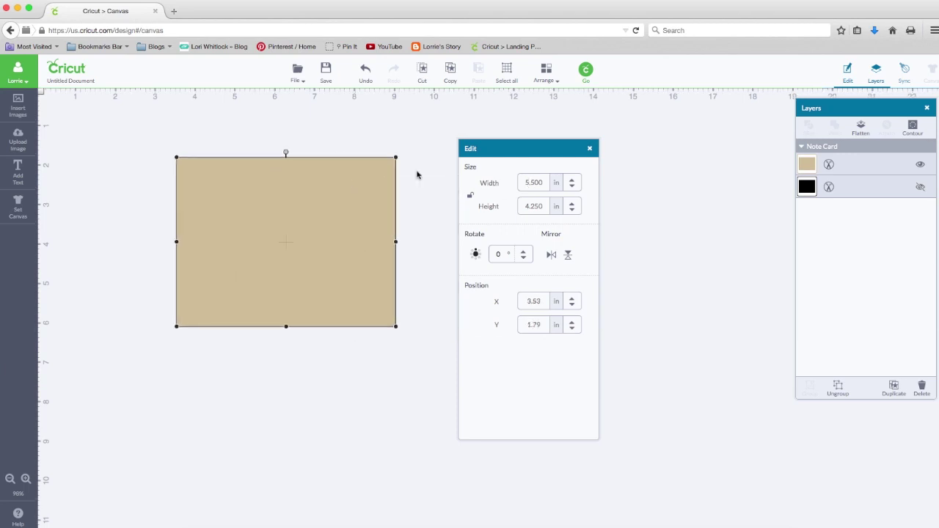
pyautogui.moveTo(555, 148); pyautogui.dragTo(730, 105)
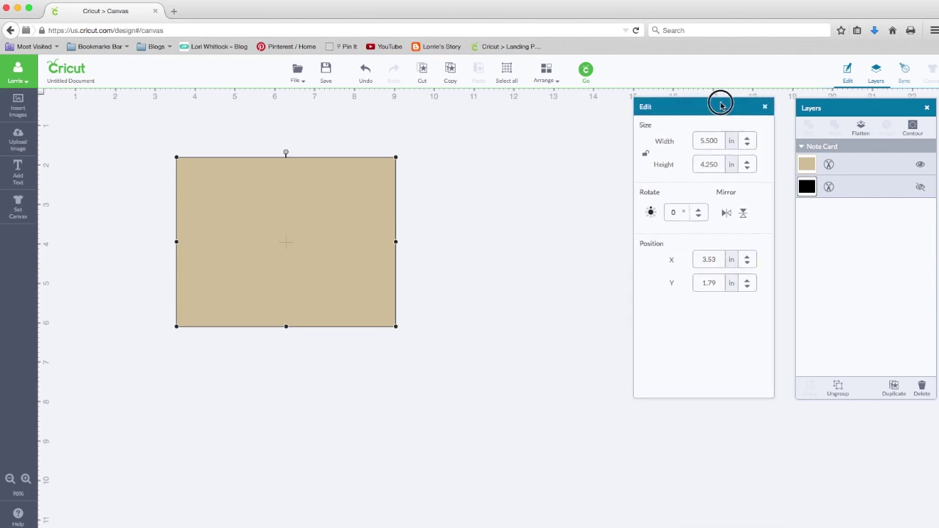
pyautogui.click(18, 170)
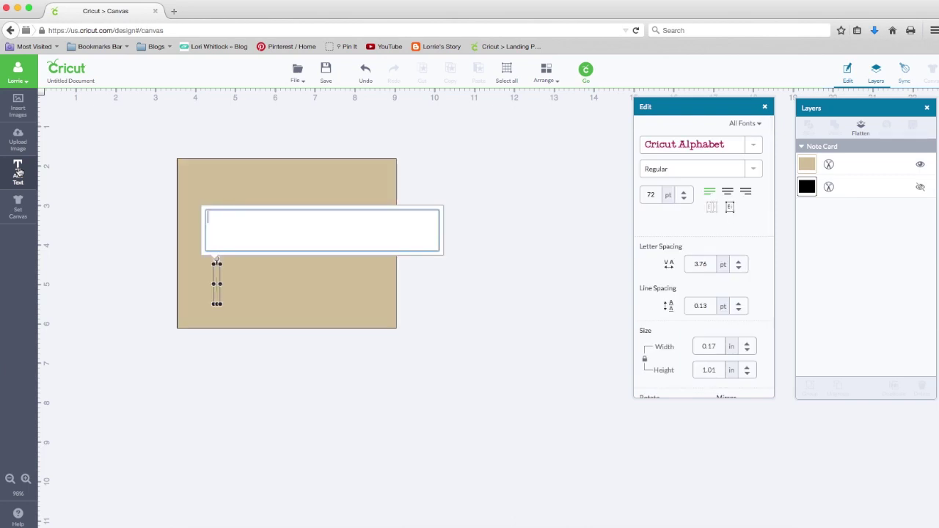
# - Type the return address on three lines: sender's name, street, and town with ZIP
pyautogui.write('Nunemaker')
pyautogui.press('Return')
pyautogui.write('12')
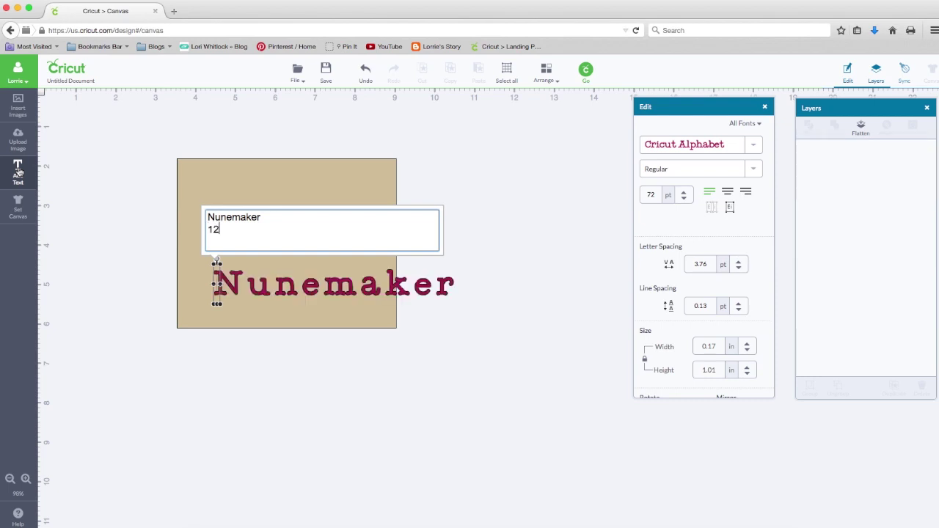
pyautogui.write('3')
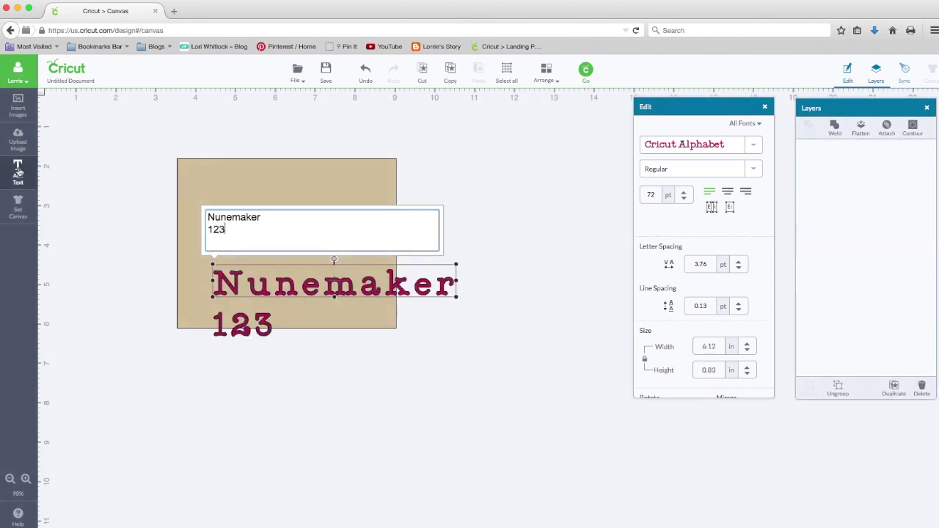
pyautogui.write(' Any St')
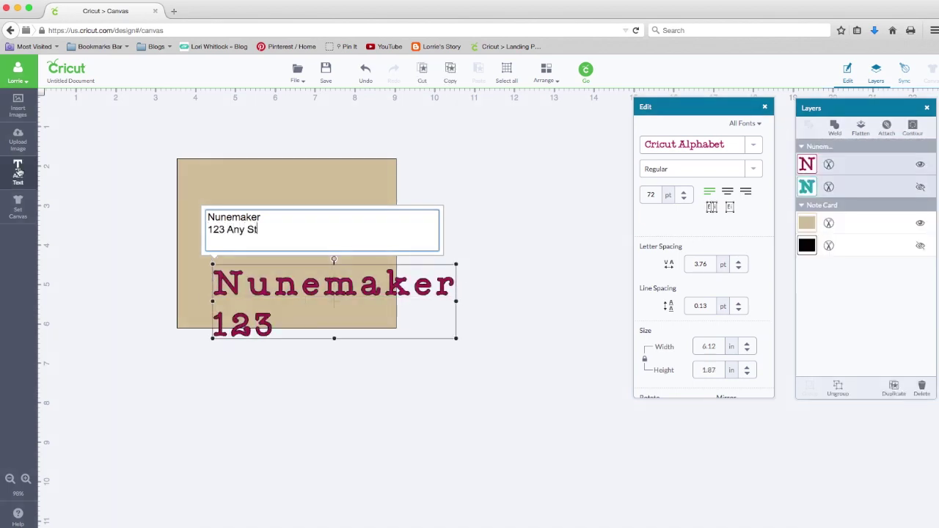
pyautogui.write('reet Any')
pyautogui.press('BackSpace')
pyautogui.write('Town, USA')
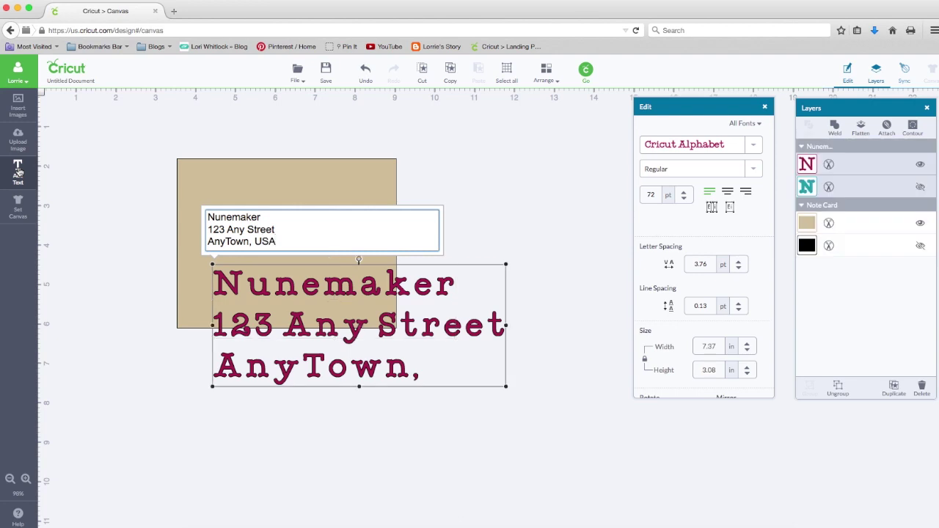
pyautogui.write(' 00000')
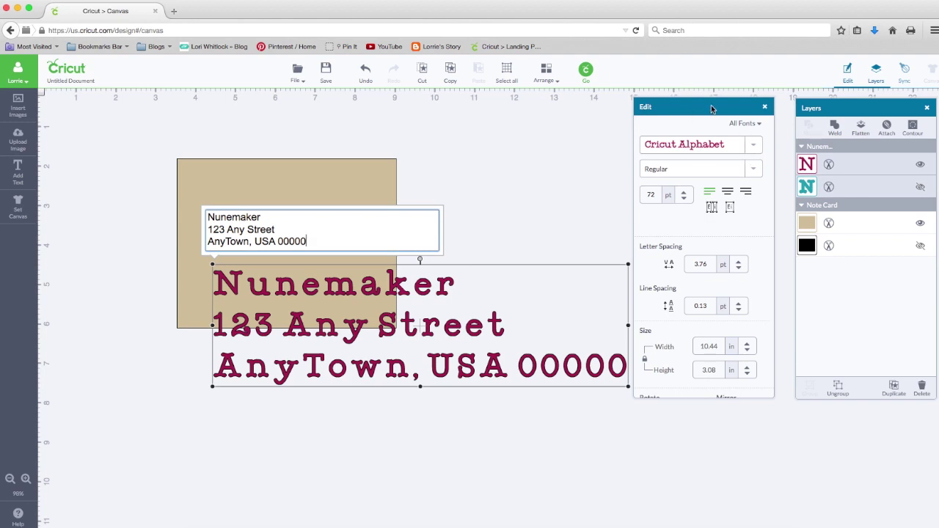
pyautogui.click(756, 124)
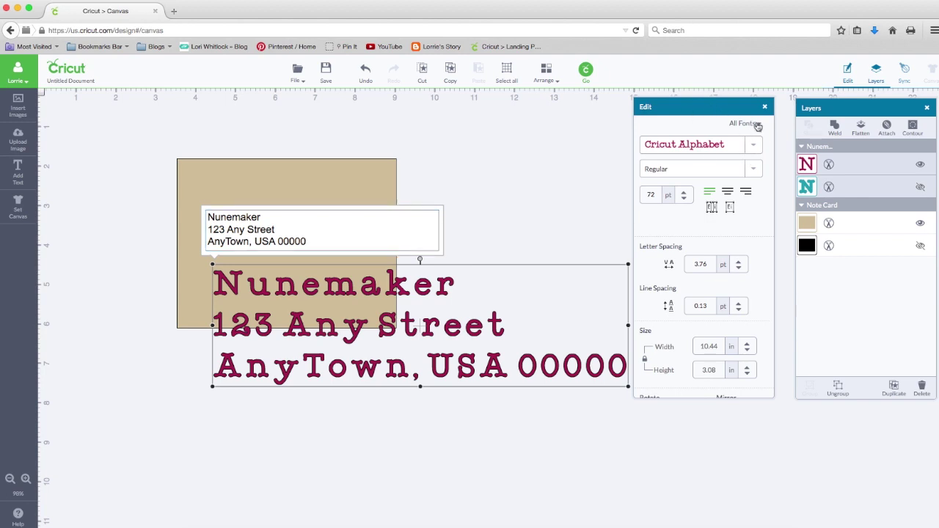
# - Switch the return address to the Lyrical Letters 2 - Dog Heaven writing font and shrink it
pyautogui.click(755, 124)
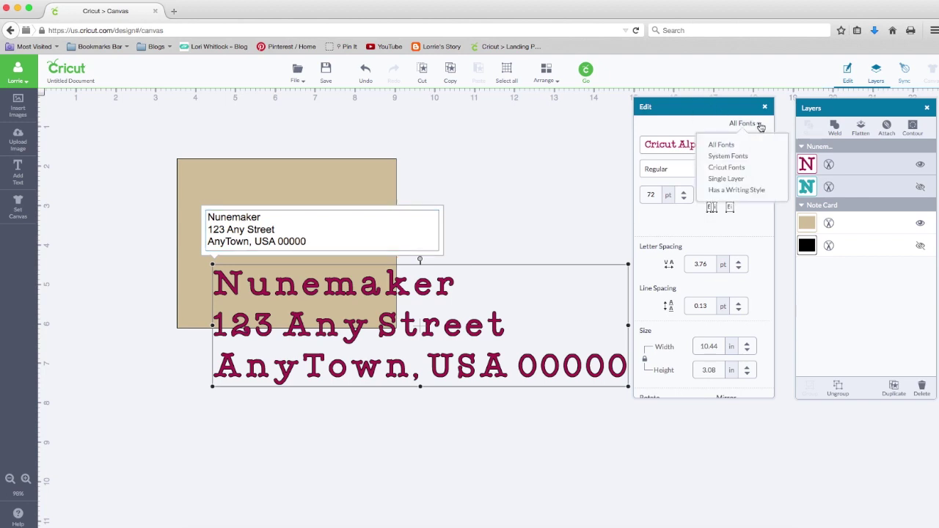
pyautogui.click(736, 192)
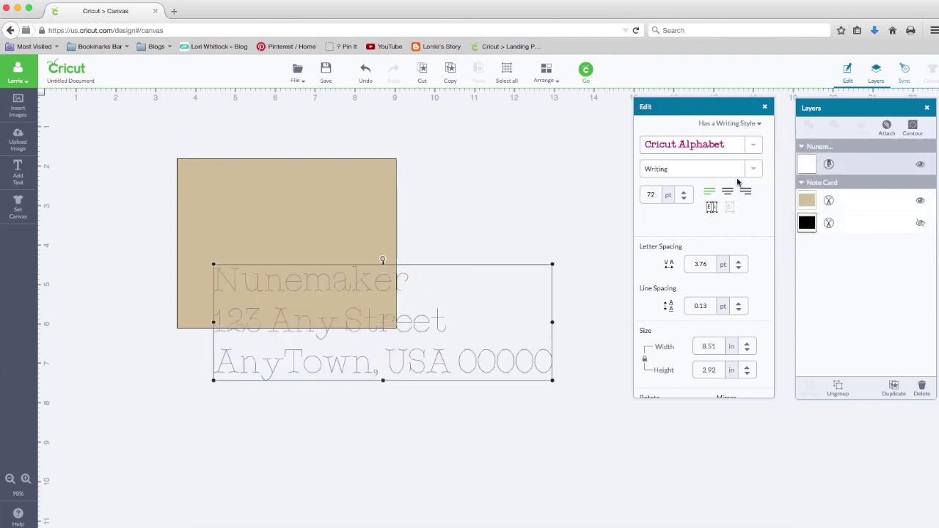
pyautogui.click(750, 170)
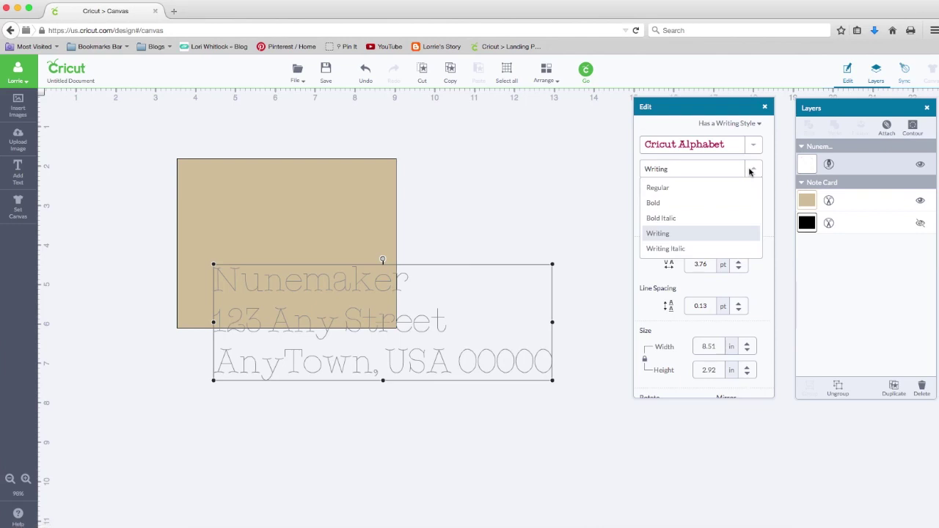
pyautogui.click(750, 170)
pyautogui.click(755, 146)
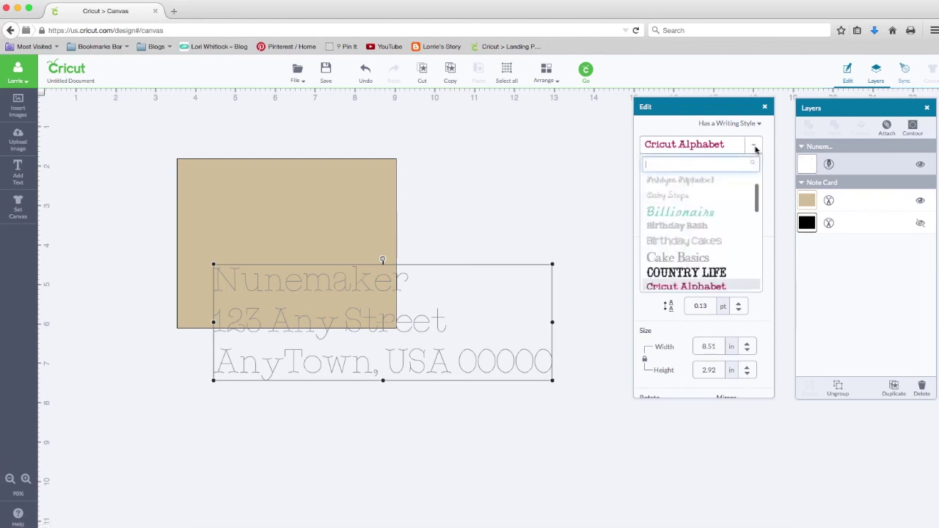
pyautogui.scroll(1, 716, 197)
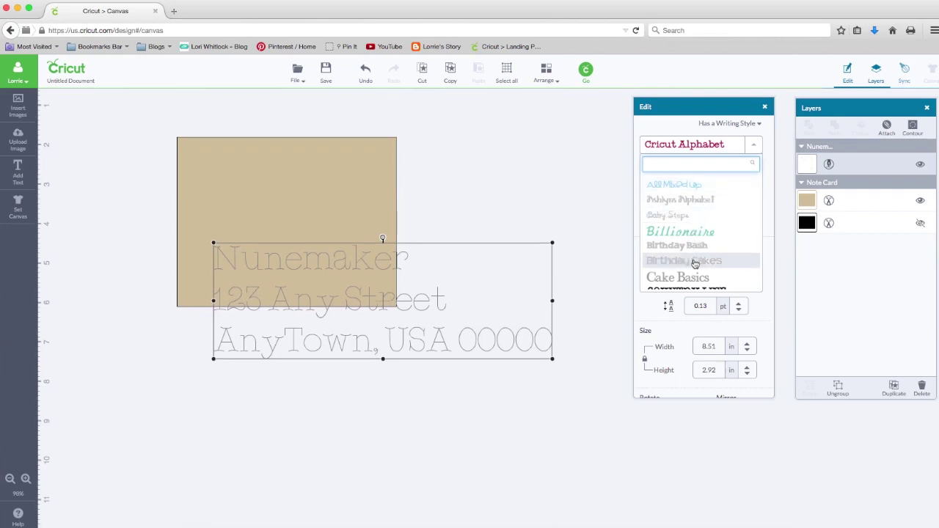
pyautogui.scroll(-6, 694, 264)
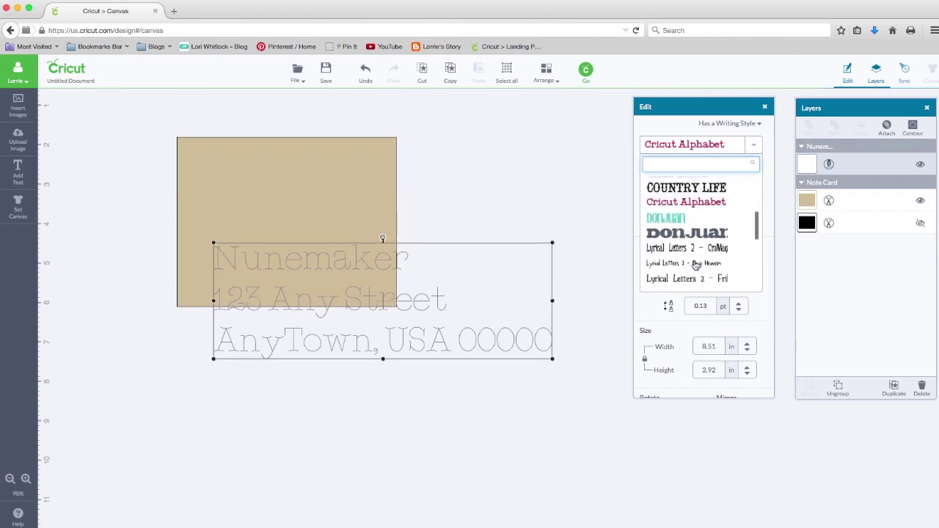
pyautogui.click(676, 266)
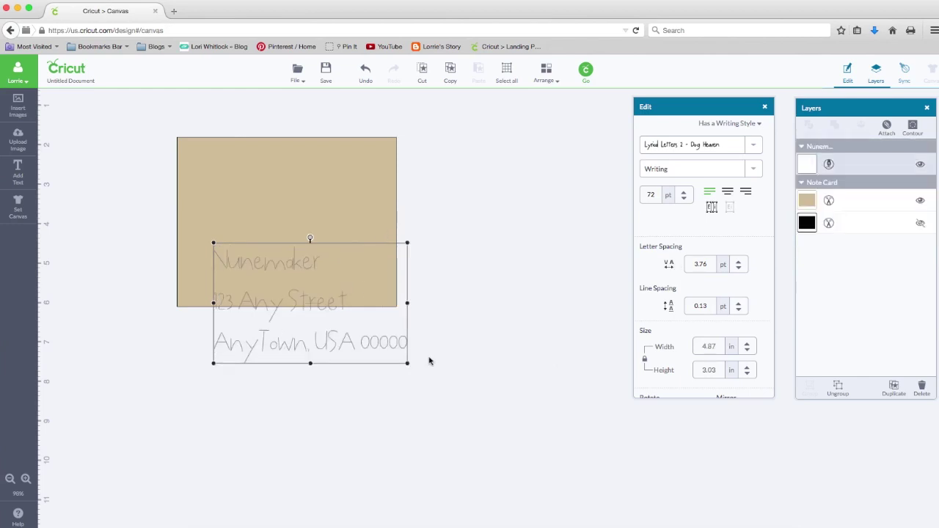
pyautogui.moveTo(408, 366); pyautogui.dragTo(308, 283)
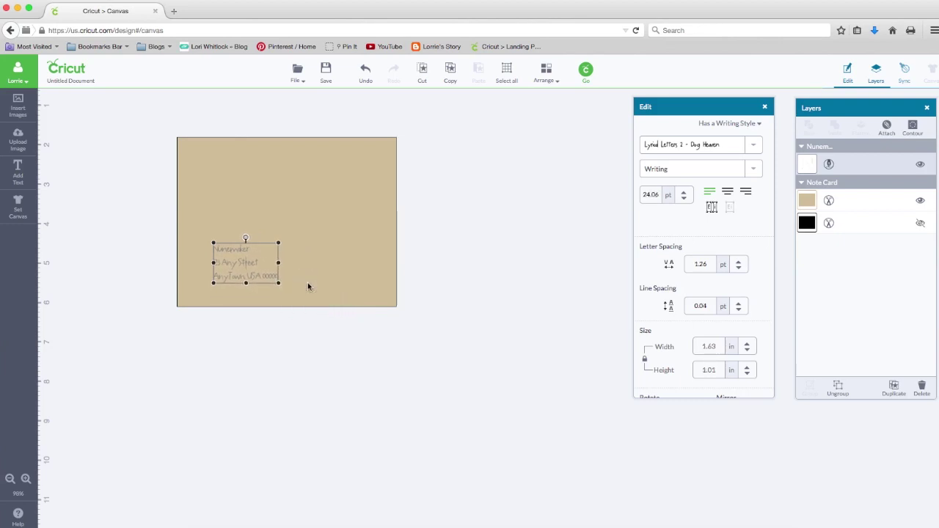
# - Give the return address the Midnight pen colour and drag it to the card's top-left corner
pyautogui.click(809, 167)
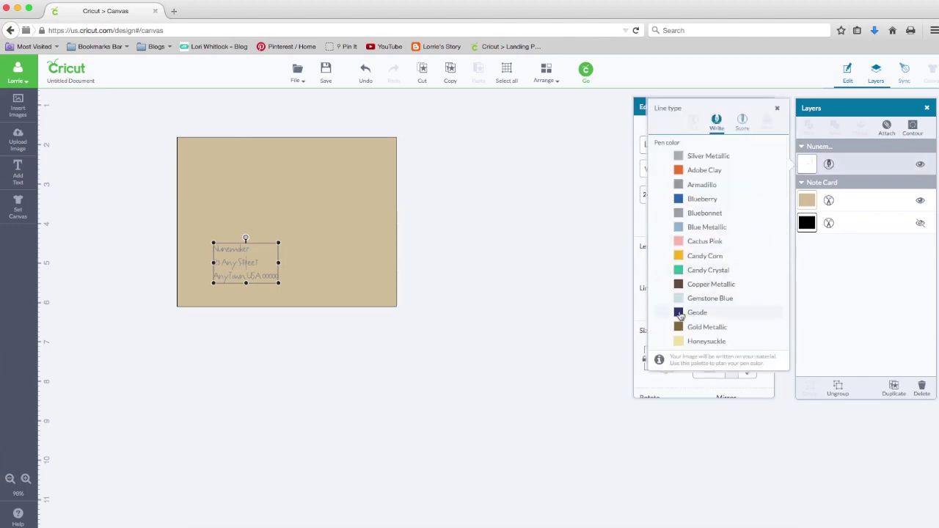
pyautogui.scroll(-5, 756, 274)
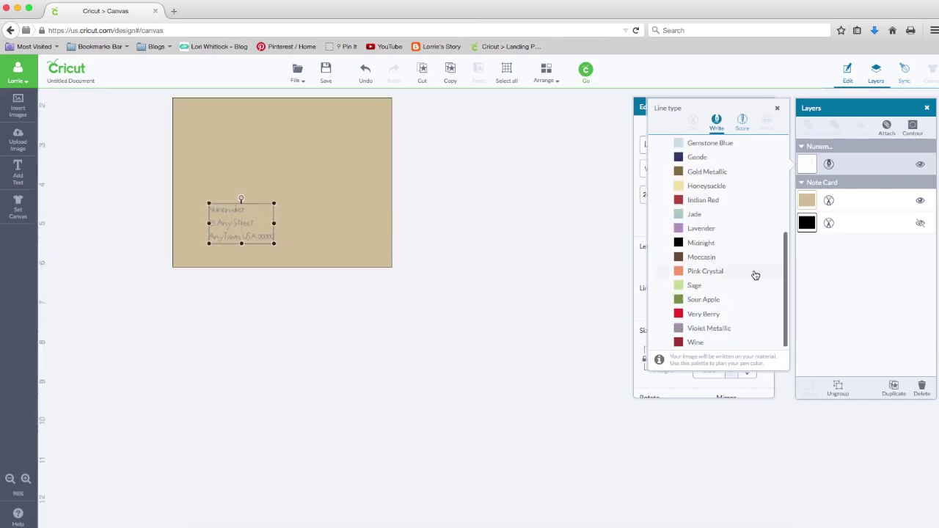
pyautogui.scroll(3, 755, 274)
pyautogui.scroll(-3, 755, 274)
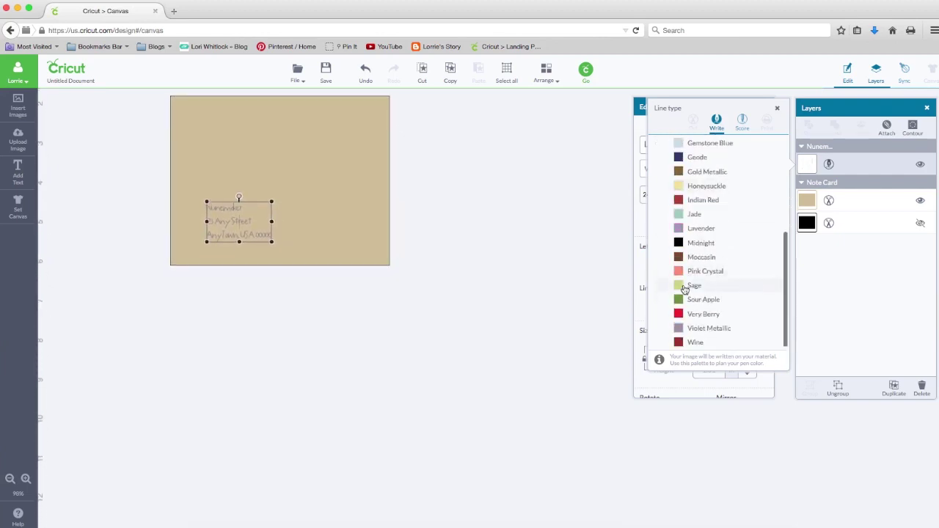
pyautogui.click(679, 244)
pyautogui.scroll(3, 505, 267)
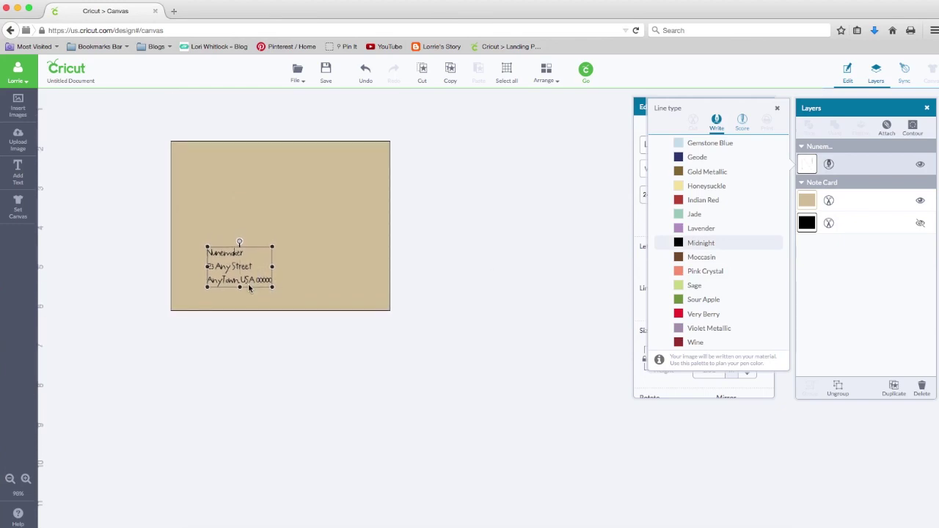
pyautogui.click(249, 270)
pyautogui.moveTo(249, 269); pyautogui.dragTo(217, 182)
pyautogui.click(350, 282)
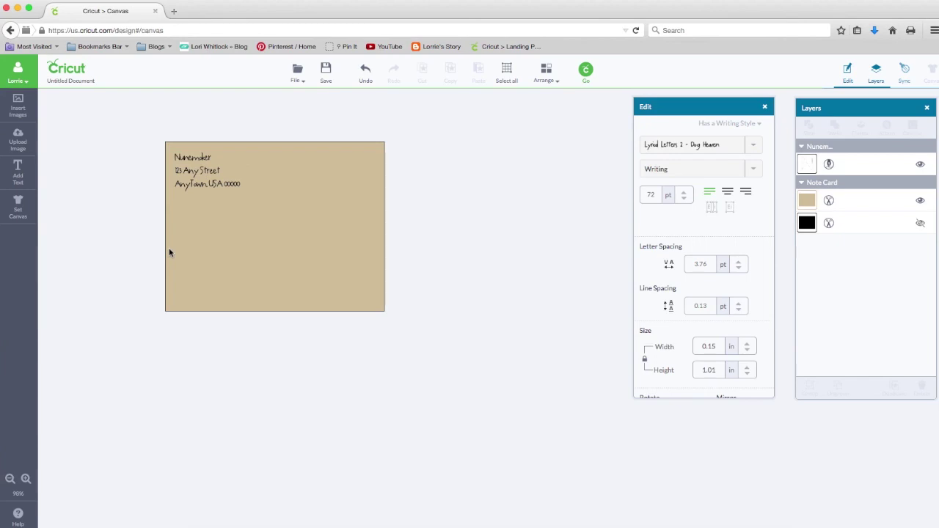
# - Add a text box reading 'Santa Claus / 123 North Pole / Dang it's Cold, USA 00000'
pyautogui.click(18, 174)
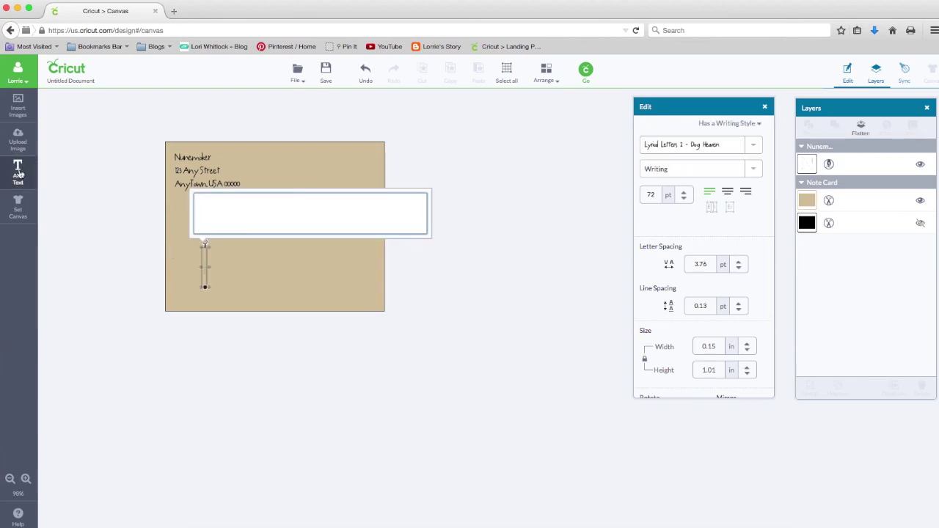
pyautogui.write('Santa Claus')
pyautogui.press('Return')
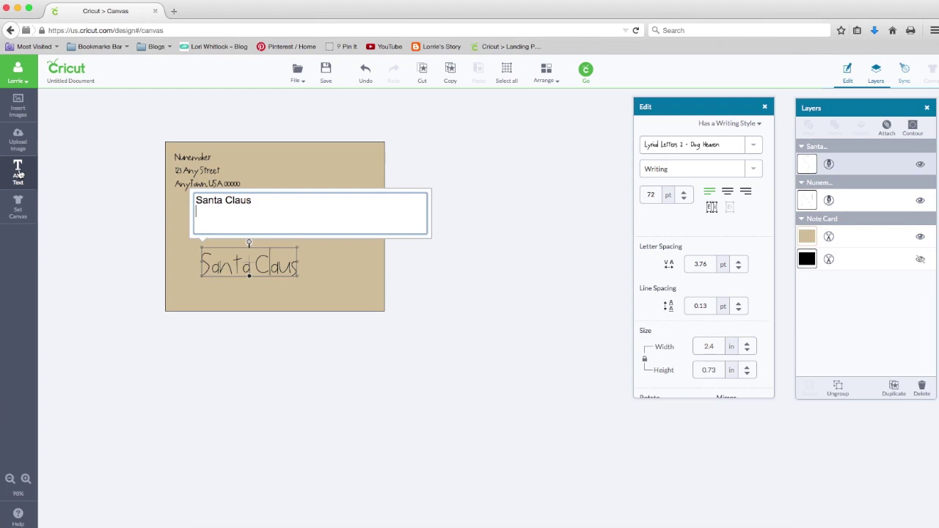
pyautogui.write('123 North Pole ')
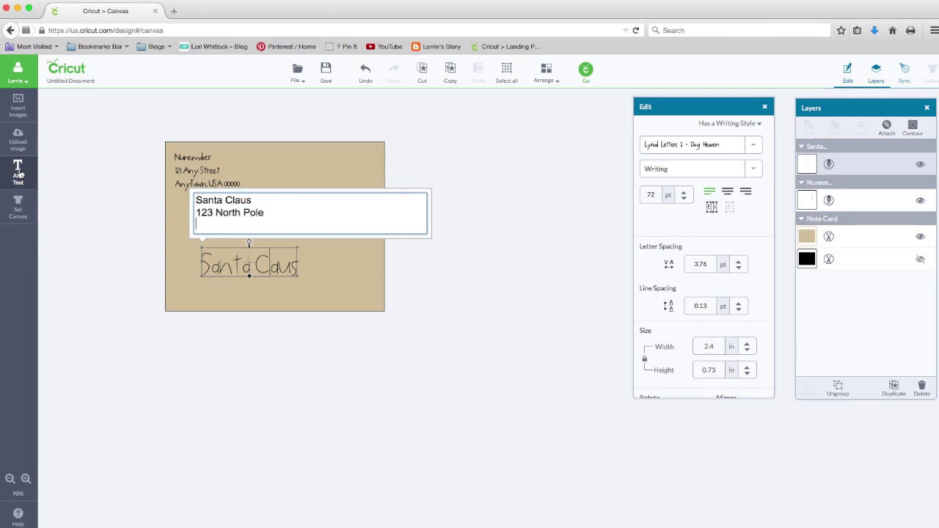
pyautogui.write("Dang it's Cold,")
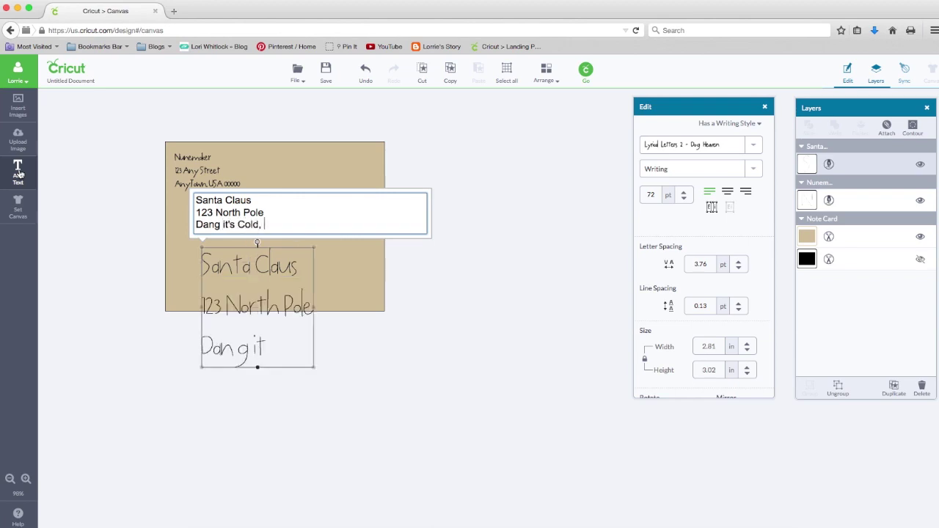
pyautogui.write(' USA')
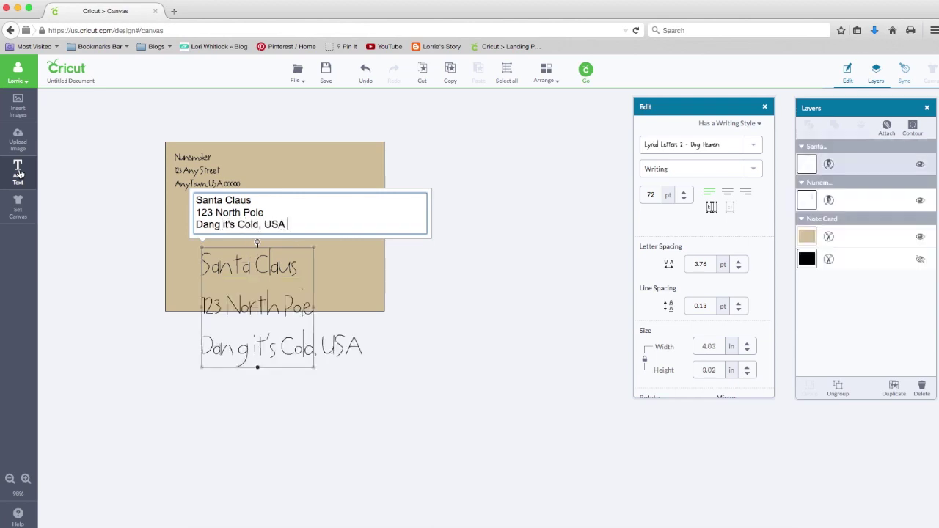
pyautogui.write(' 00000')
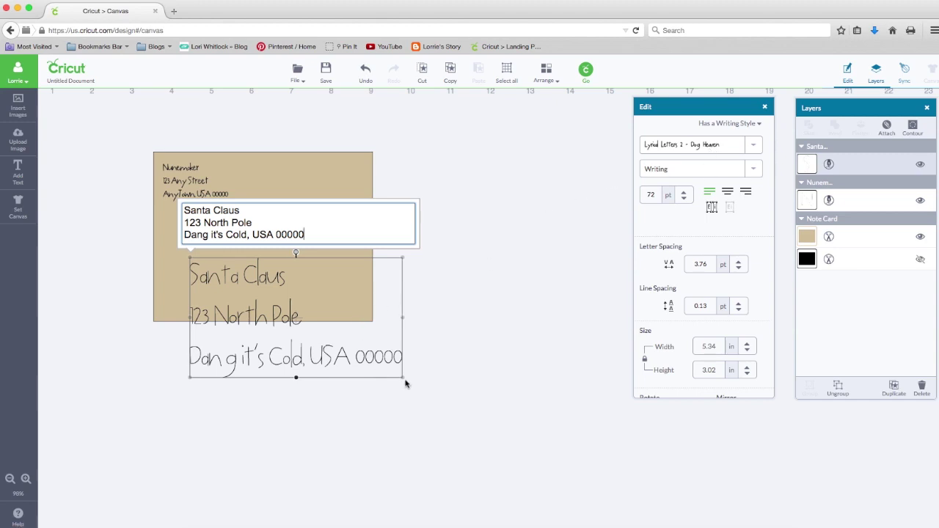
pyautogui.click(450, 368)
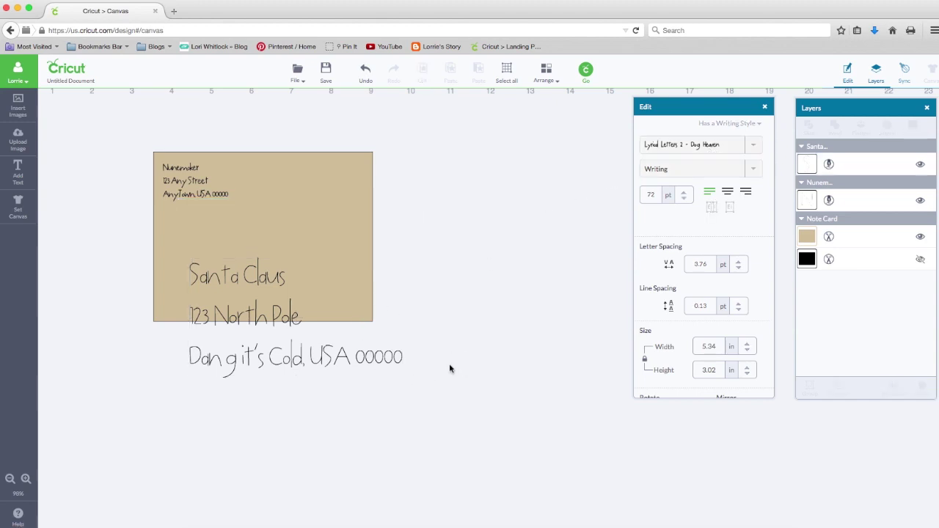
# - Shrink the Santa Claus address to 3 × 1.7 in and centre it on the card, left-aligned
pyautogui.click(367, 362)
pyautogui.moveTo(402, 378); pyautogui.dragTo(311, 327)
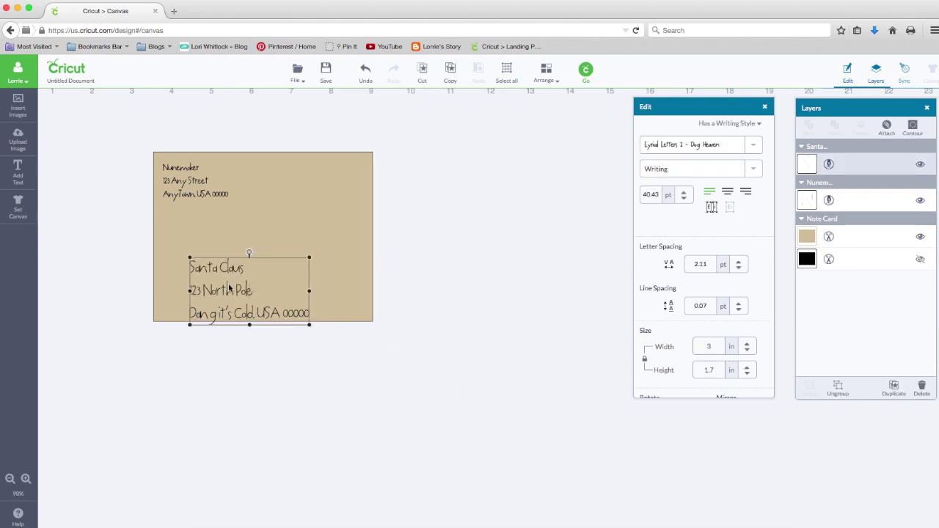
pyautogui.moveTo(232, 292); pyautogui.dragTo(264, 255)
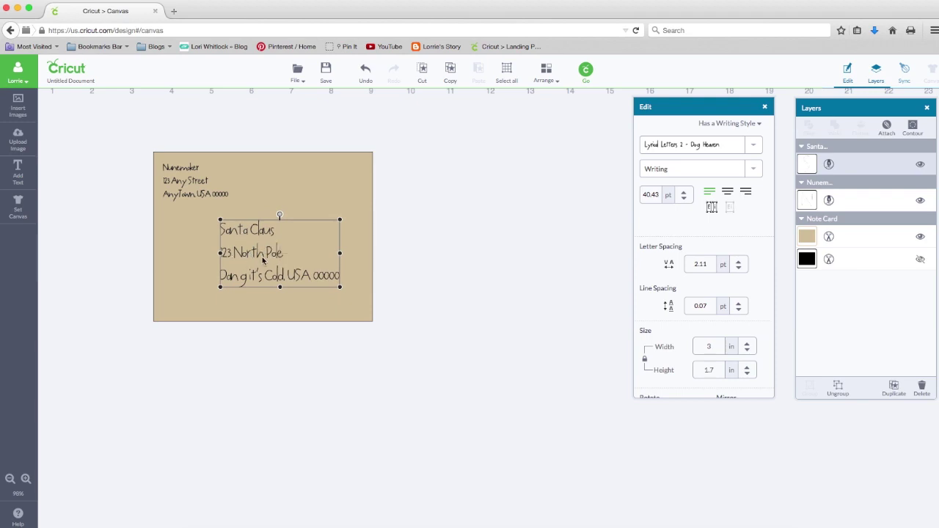
pyautogui.click(727, 193)
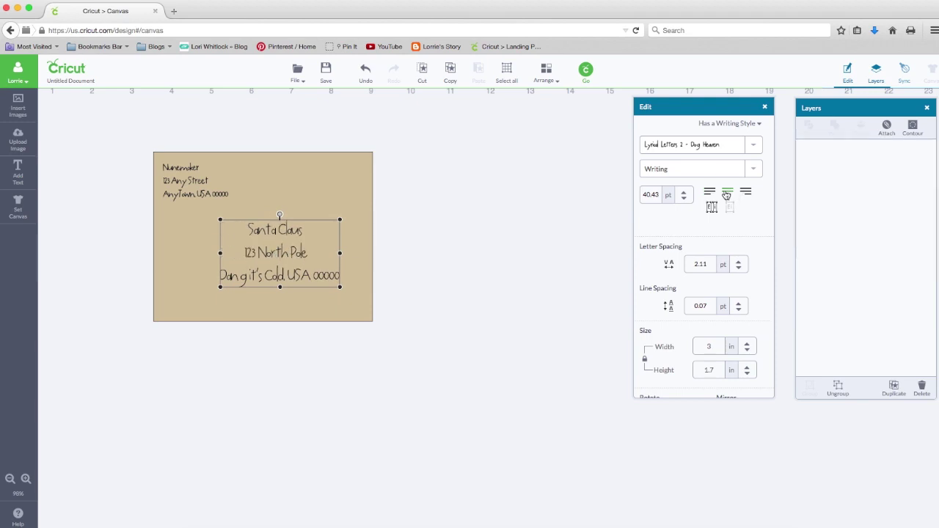
pyautogui.click(709, 194)
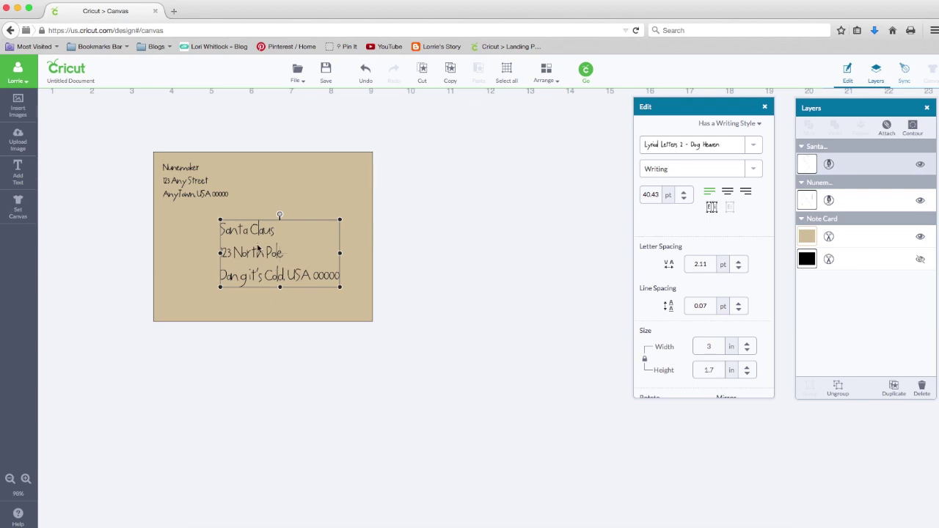
pyautogui.click(318, 178)
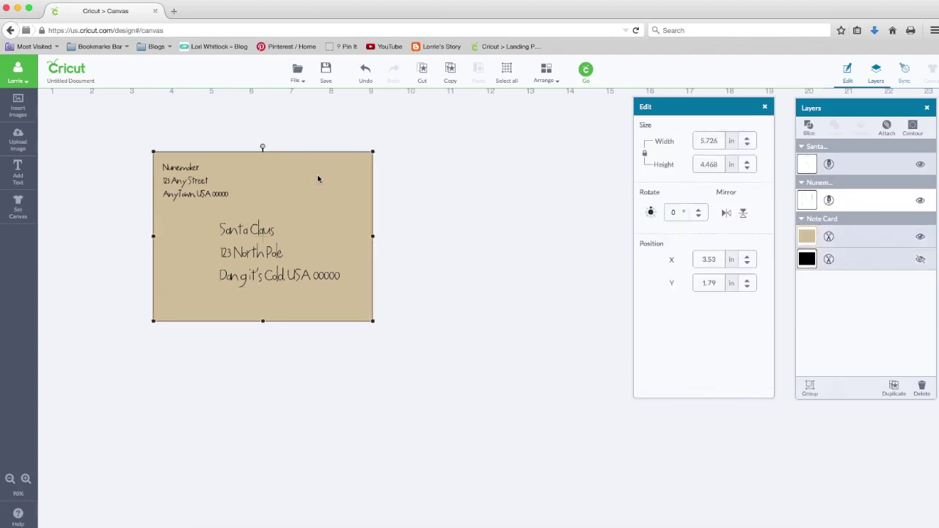
# - Attach the Santa Claus address to the tan card and nudge it up and left
pyautogui.rightClick(318, 177)
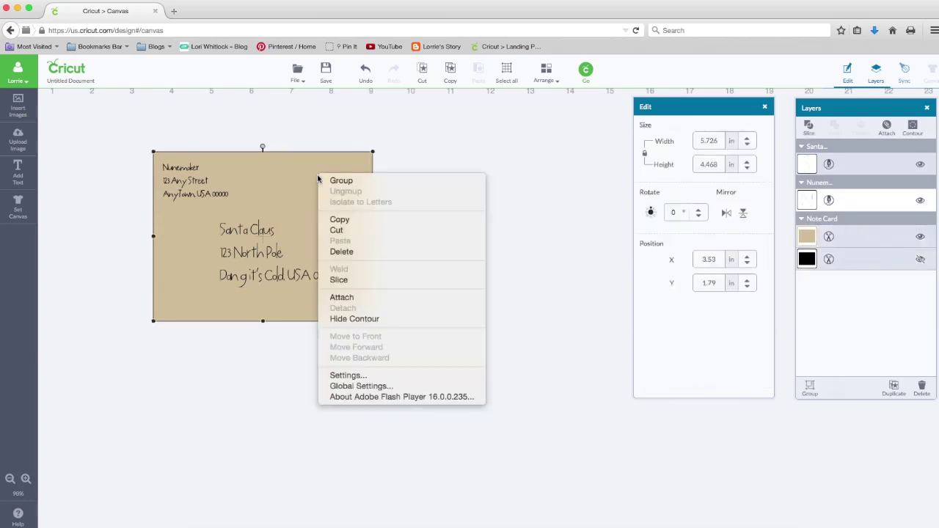
pyautogui.click(355, 298)
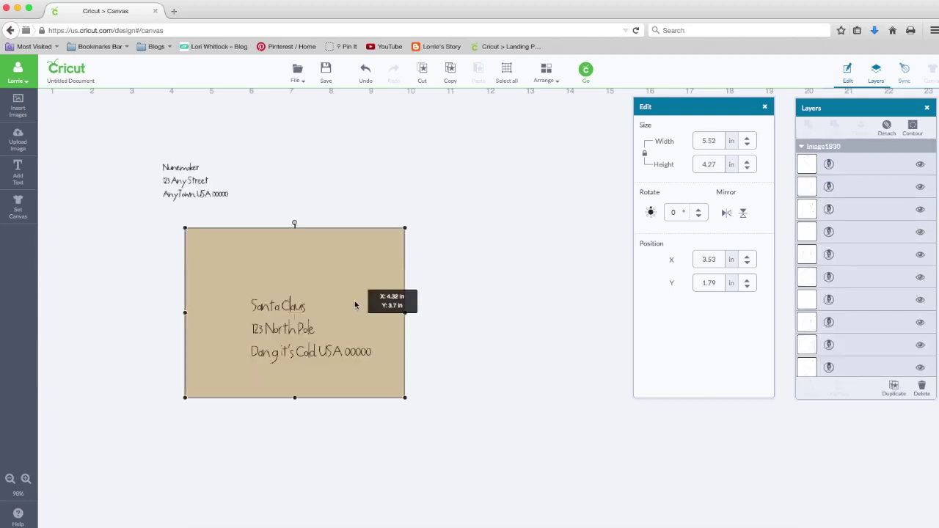
pyautogui.moveTo(355, 305); pyautogui.dragTo(330, 285)
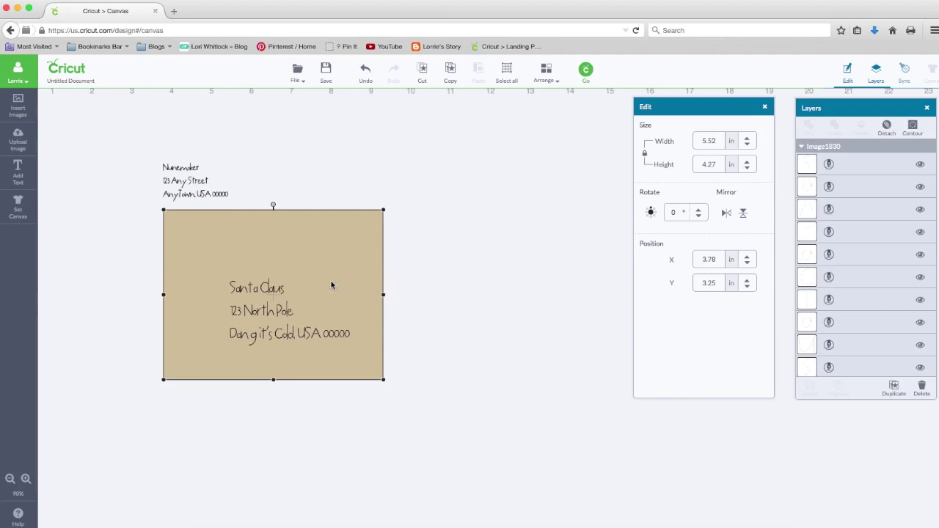
pyautogui.moveTo(235, 236); pyautogui.dragTo(262, 231)
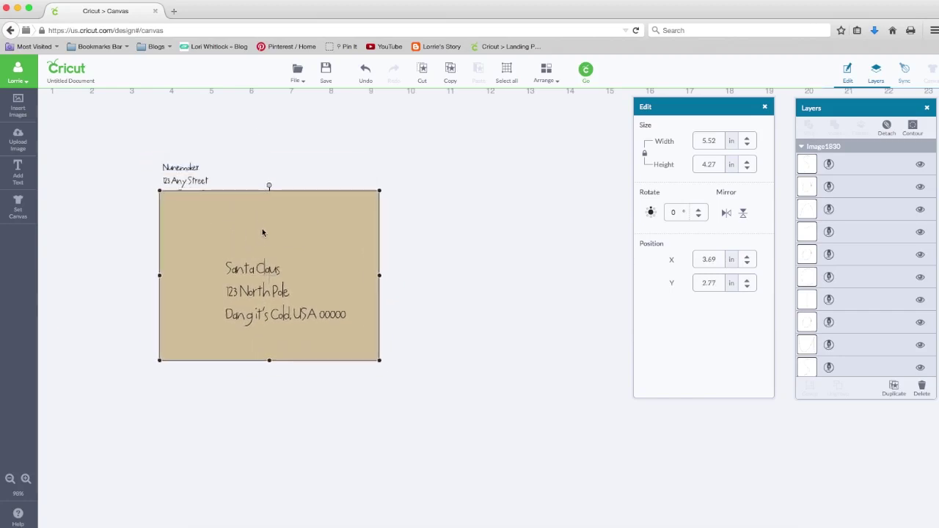
# - Send the envelope to the back, aligned beneath the return address
pyautogui.click(546, 74)
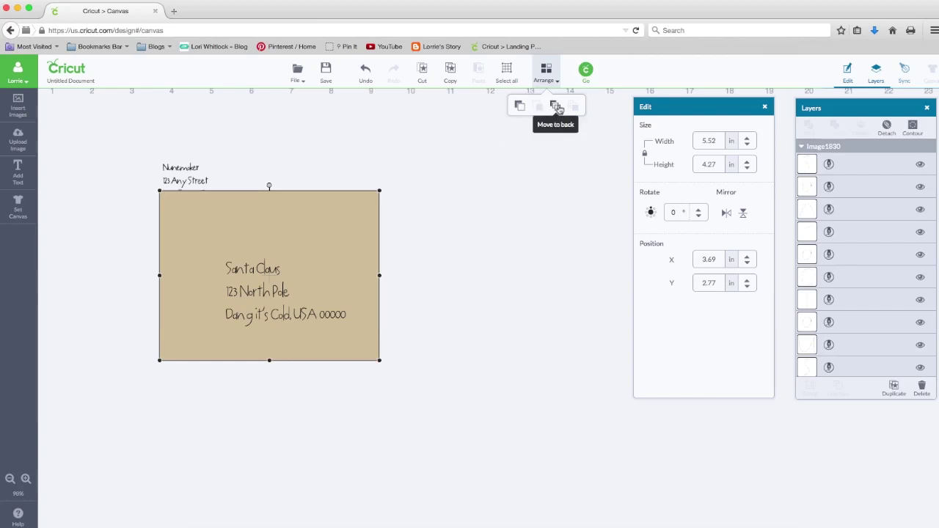
pyautogui.click(557, 107)
pyautogui.moveTo(343, 235); pyautogui.dragTo(331, 205)
pyautogui.moveTo(92, 125); pyautogui.dragTo(352, 333)
# - Attach everything into one design, move it to the canvas top-left, and send it to Mat Preview
pyautogui.rightClick(267, 242)
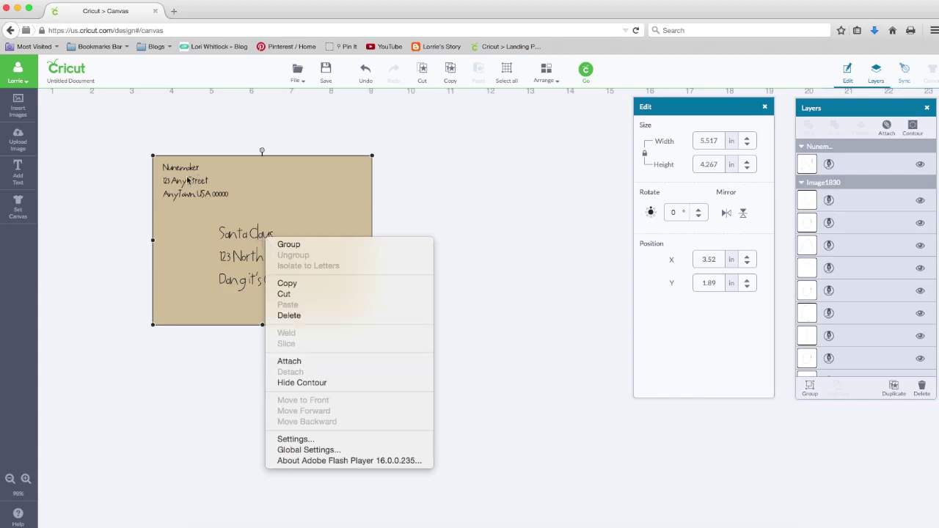
pyautogui.click(297, 364)
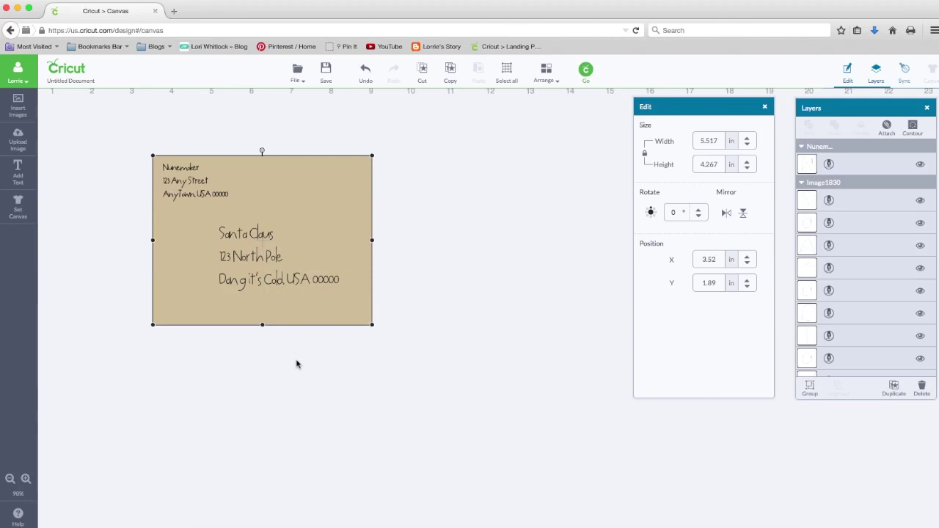
pyautogui.moveTo(267, 261); pyautogui.dragTo(312, 290)
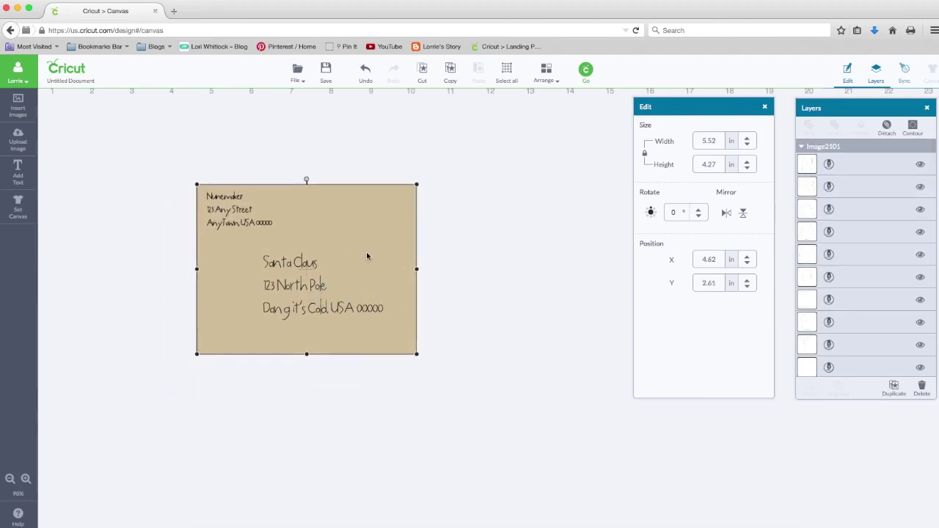
pyautogui.moveTo(367, 256); pyautogui.dragTo(304, 211)
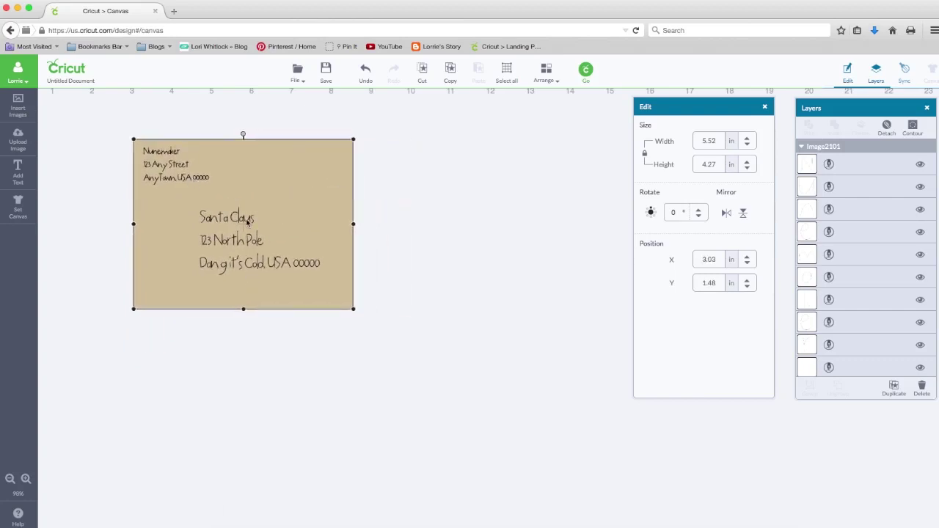
pyautogui.moveTo(311, 184); pyautogui.dragTo(223, 148)
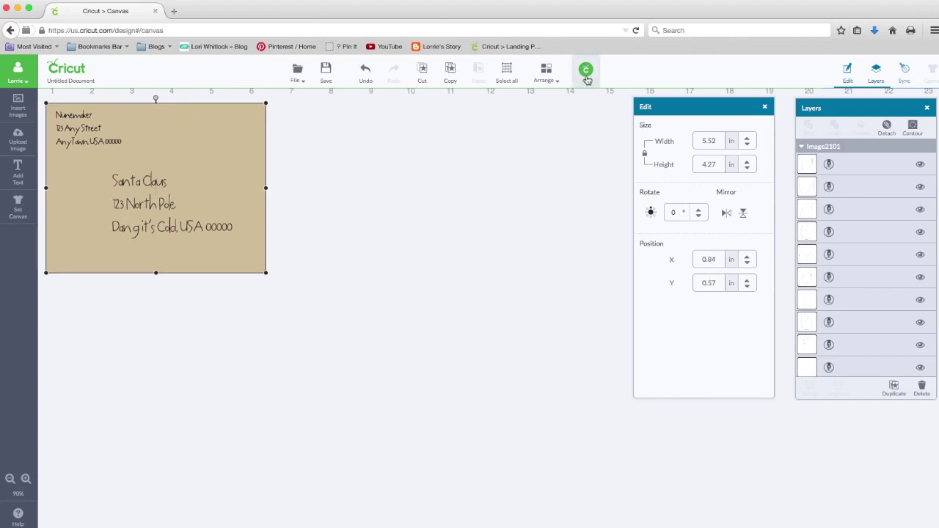
pyautogui.click(586, 71)
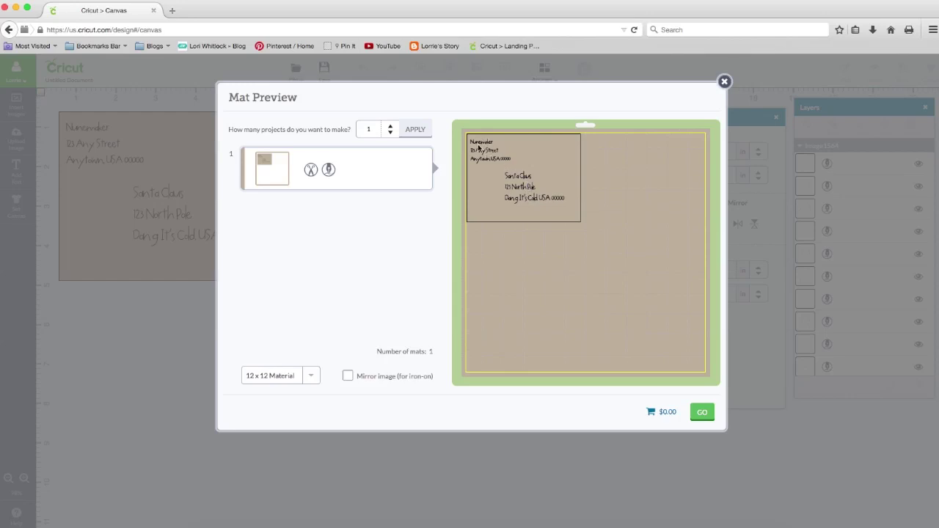
# - Check the envelope sits at the top-left of the 12 x 12 mat and continue
pyautogui.moveTo(479, 146)
pyautogui.mouseDown()
pyautogui.moveTo(533, 163)
pyautogui.moveTo(608, 157)
pyautogui.moveTo(641, 147)
pyautogui.moveTo(639, 138)
pyautogui.moveTo(637, 274)
pyautogui.moveTo(507, 152)
pyautogui.moveTo(476, 144)
pyautogui.mouseUp()
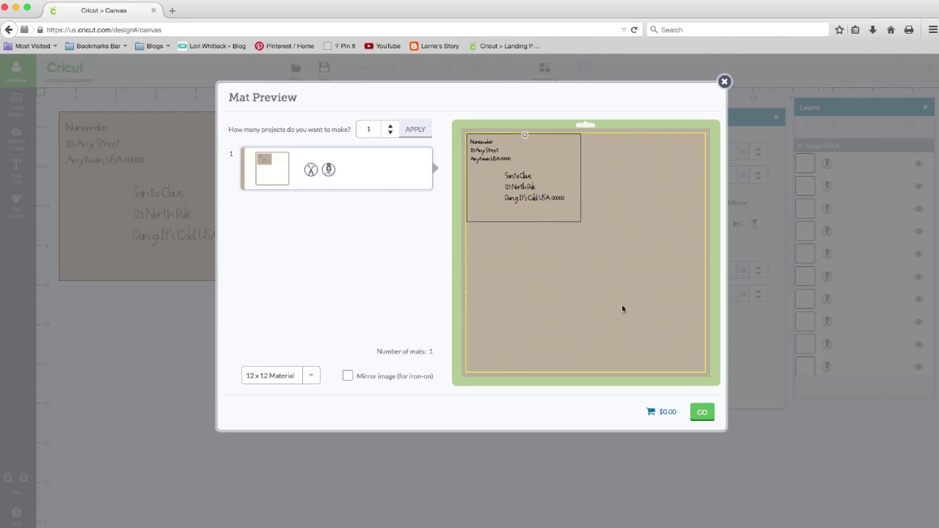
pyautogui.click(702, 414)
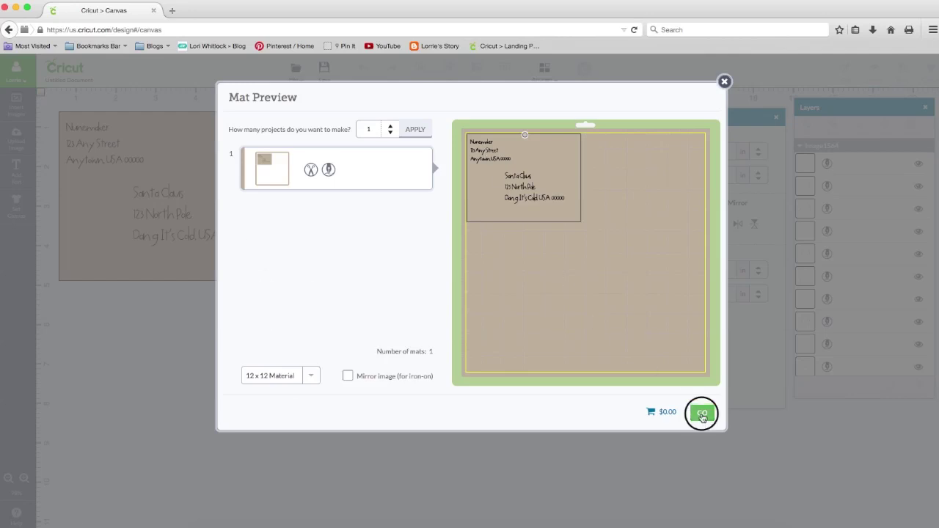